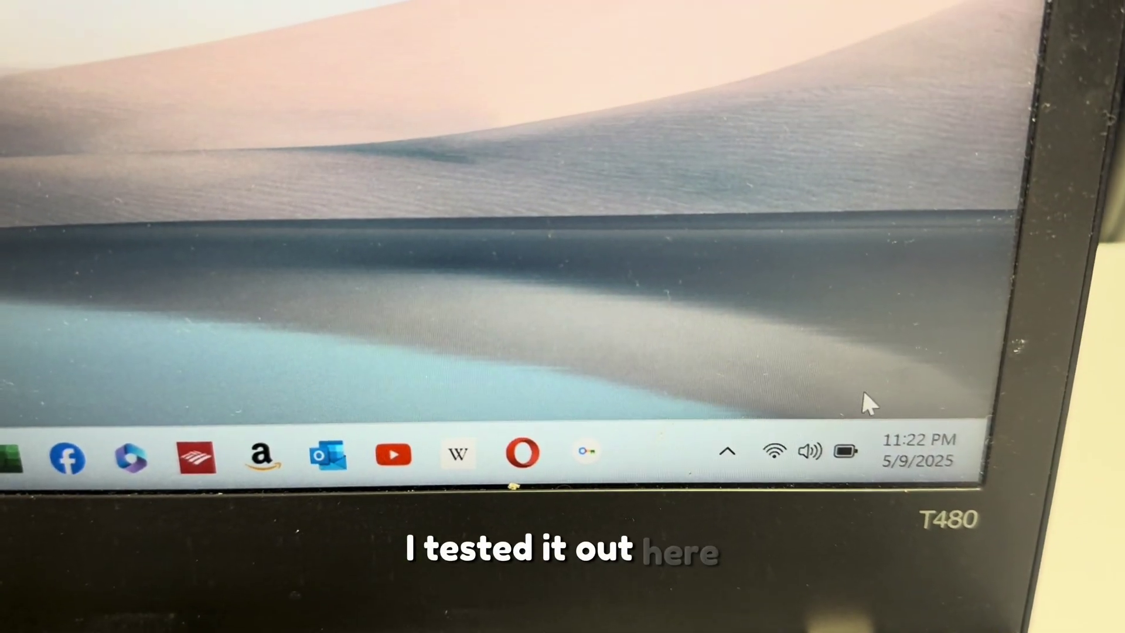
pyautogui.moveTo(845, 452)
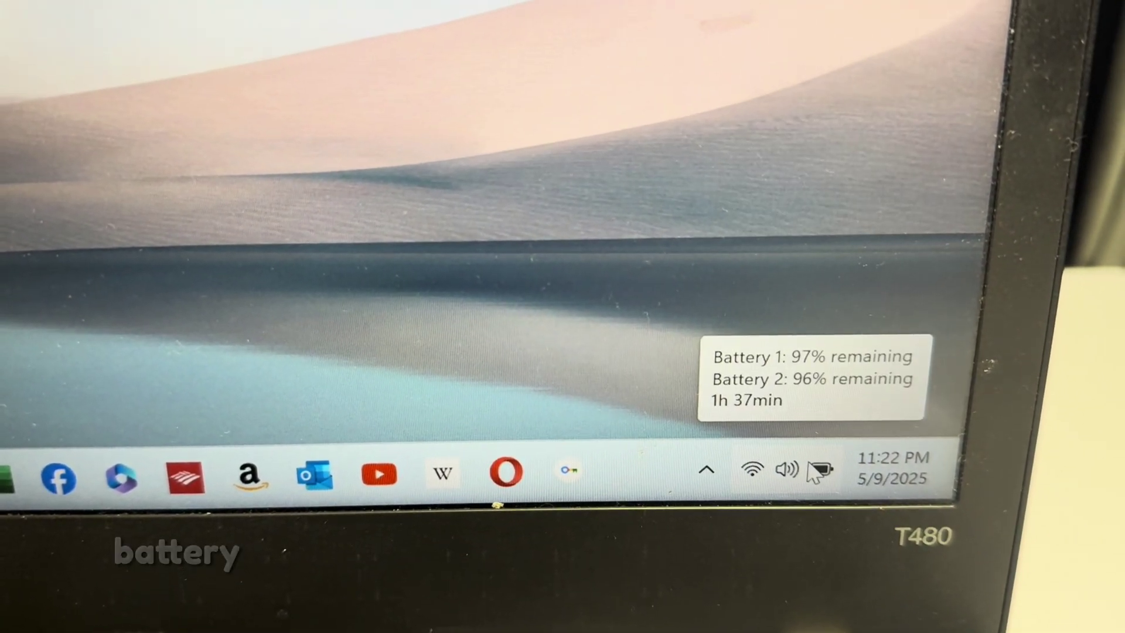
# Step: Check the battery levels (97% and 96%) in Quick Settings, then close the panel
pyautogui.click(821, 473)
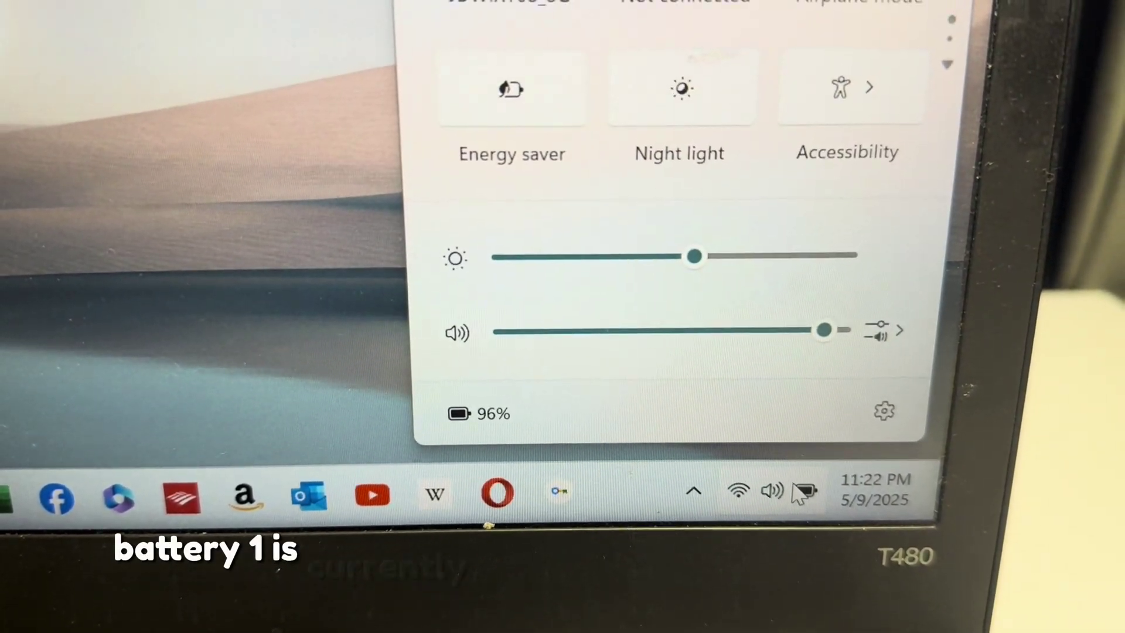
pyautogui.click(820, 473)
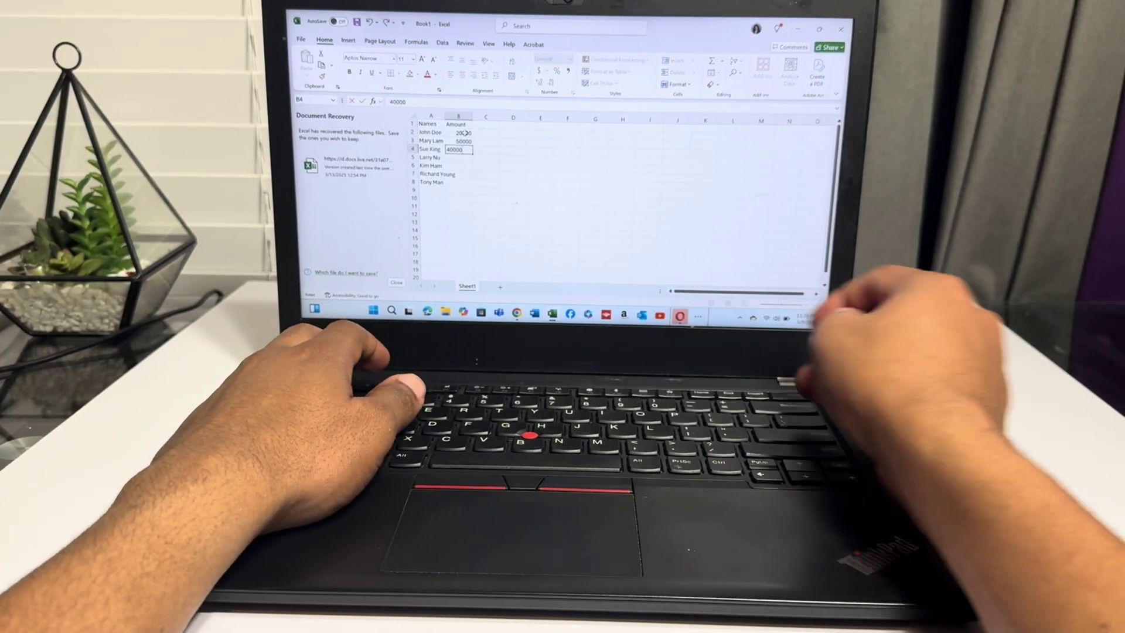
pyautogui.press('Return')
pyautogui.write('10000')
pyautogui.press('Return')
pyautogui.write('350')
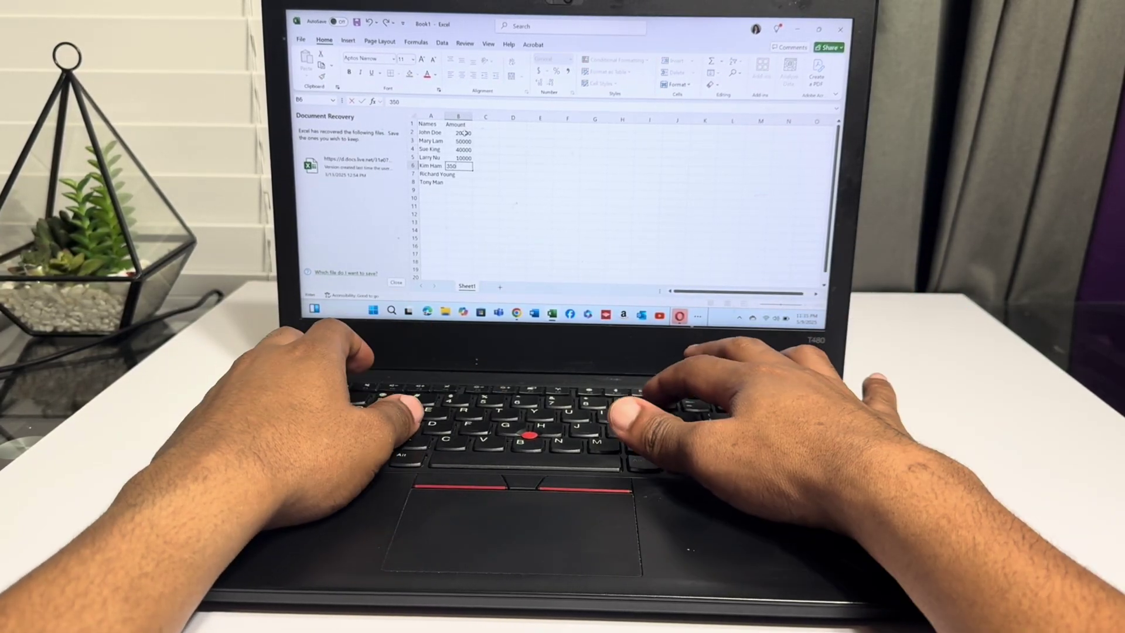
pyautogui.write('00')
pyautogui.press('Return')
pyautogui.write('70000')
pyautogui.press('Return')
pyautogui.write('50000')
pyautogui.press('Return')
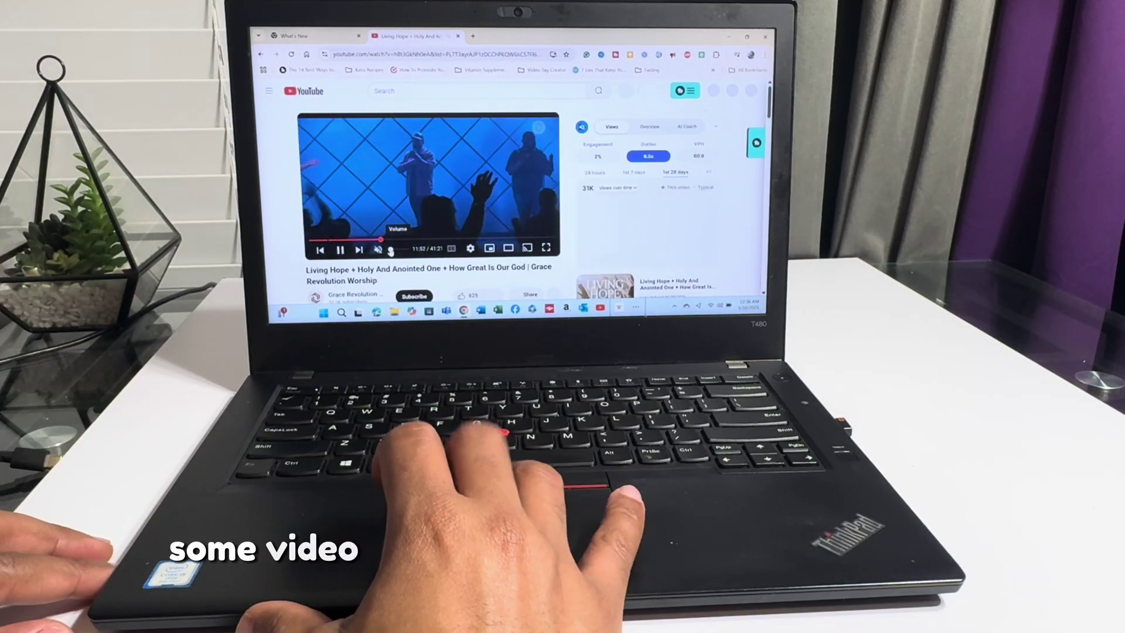
pyautogui.write('67000')
# Step: Enter two more amounts in column B and select the whole amount column up to B2
pyautogui.press('Return')
pyautogui.write('30000')
pyautogui.press('Return')
pyautogui.hotkey('ctrl', 'shift', 'Up')
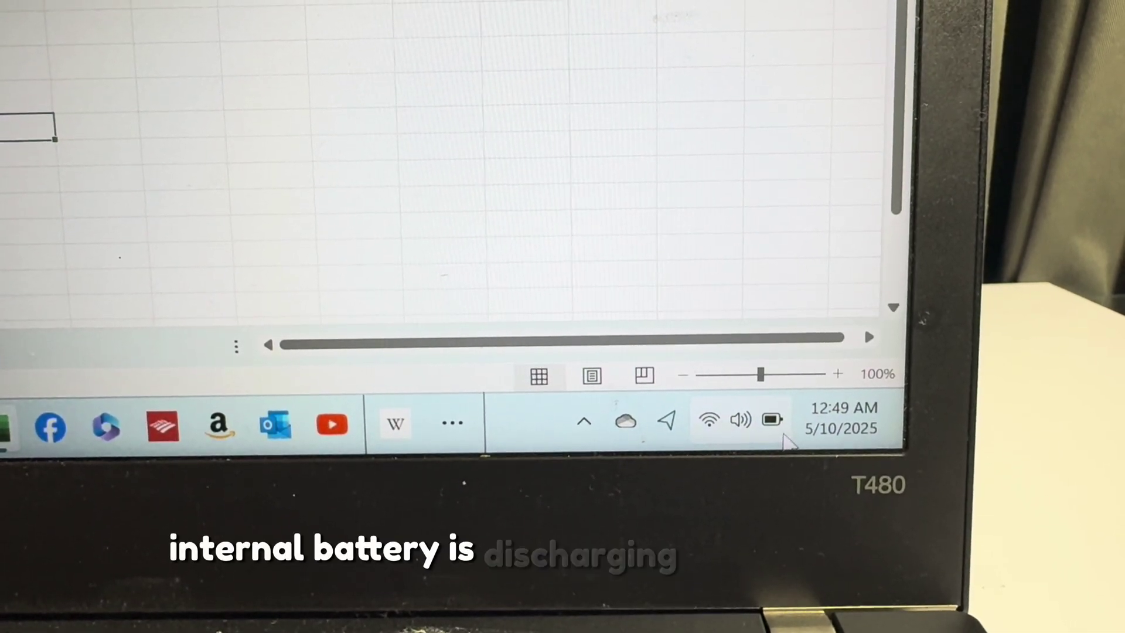
pyautogui.moveTo(767, 433)
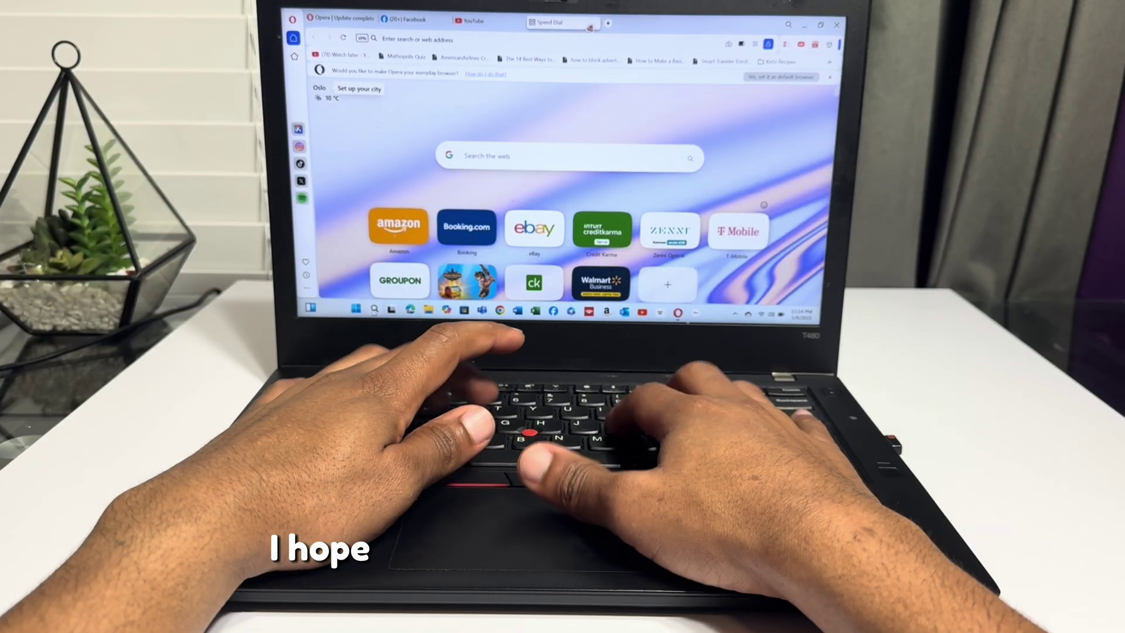
# Step: Dismiss Start, restore and snap Opera to the top-right quarter, and ask it to quit
pyautogui.press('super')
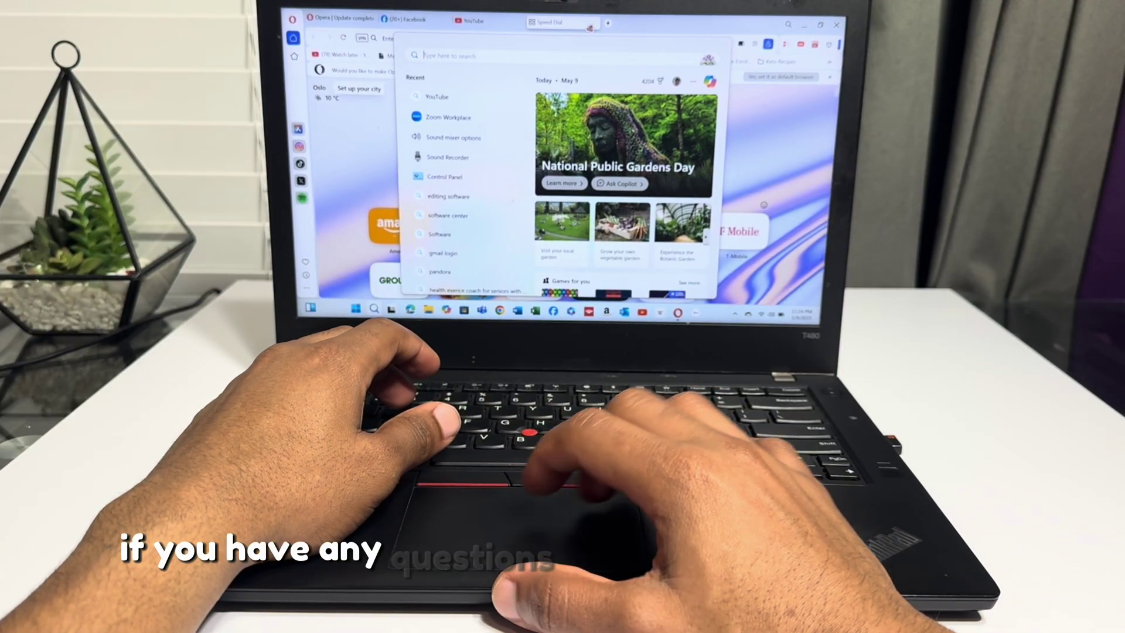
pyautogui.press('Escape')
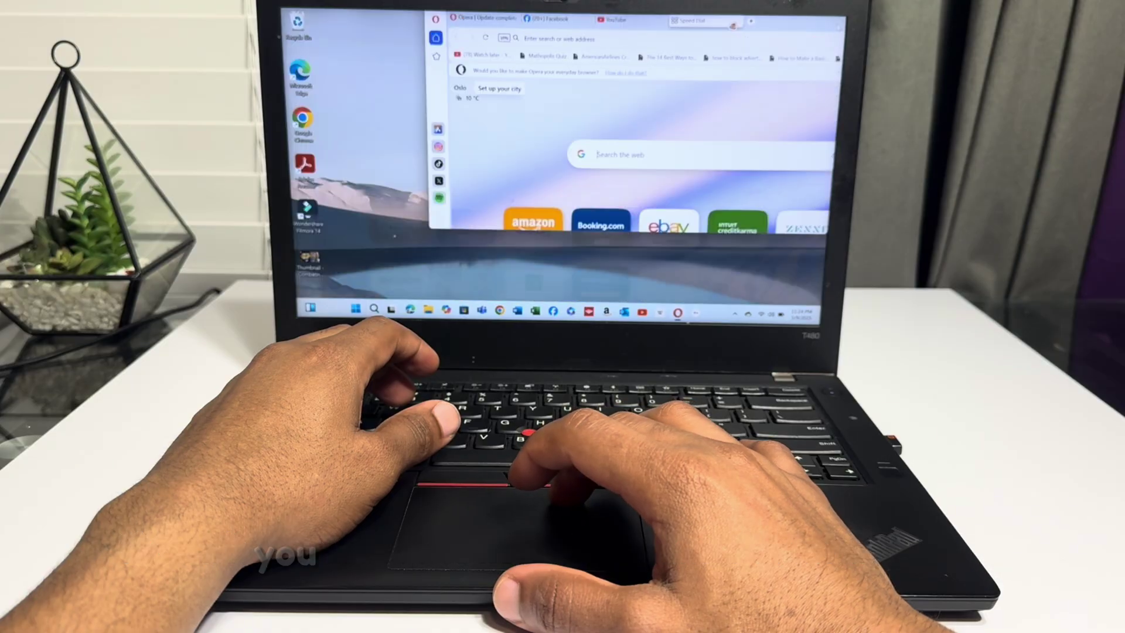
pyautogui.press('super+Right')
pyautogui.press('super+Up')
pyautogui.hotkey('alt', 'F4')
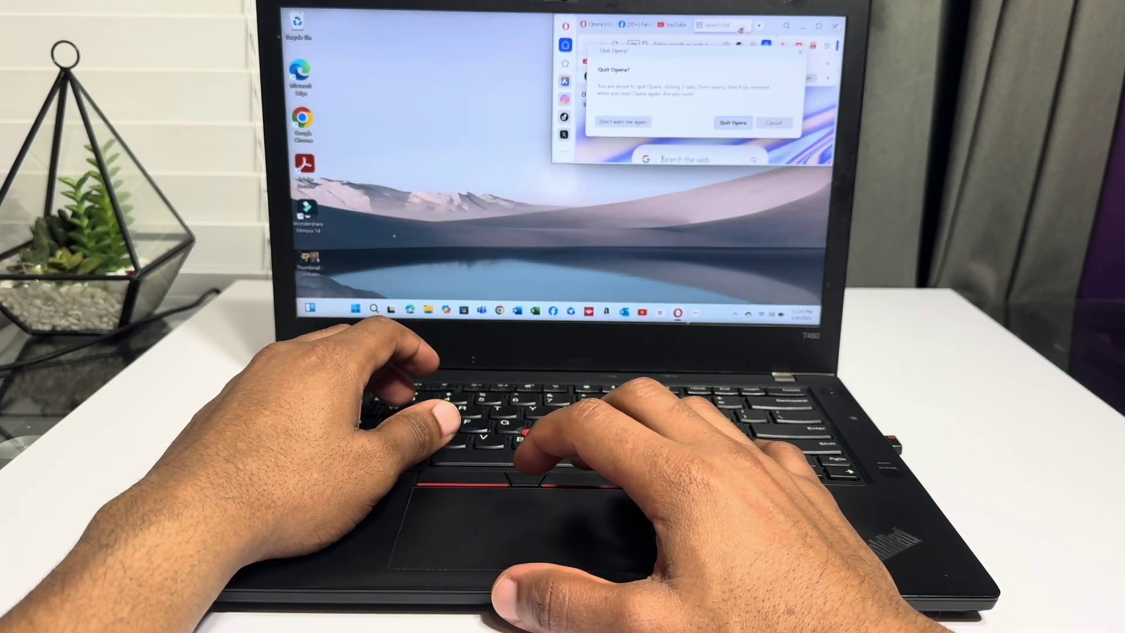